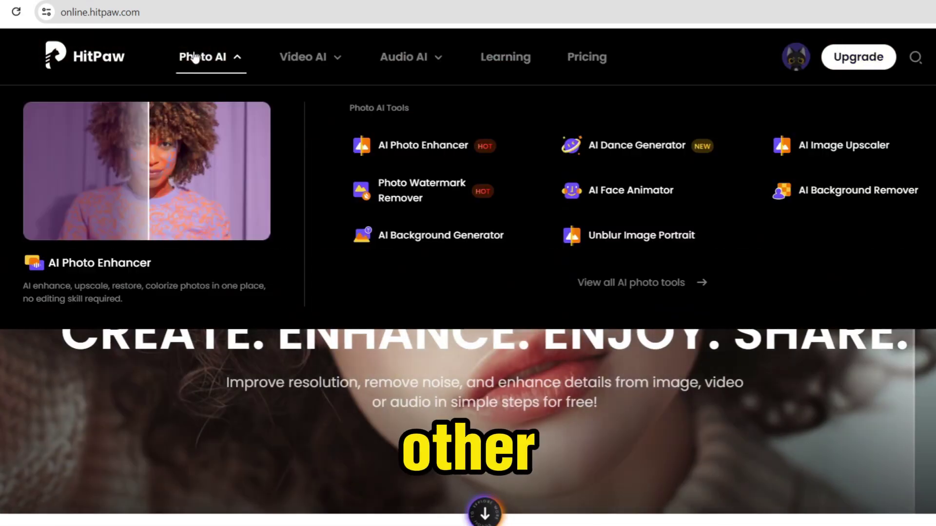
# Step: Download the free HitPaw Video Converter installer from its product page and install it
pyautogui.moveTo(306, 61)
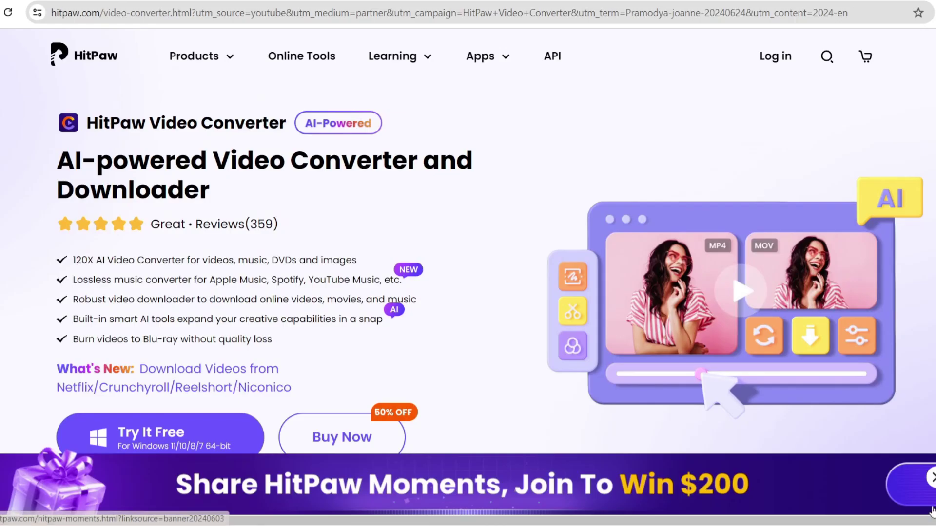
pyautogui.click(931, 478)
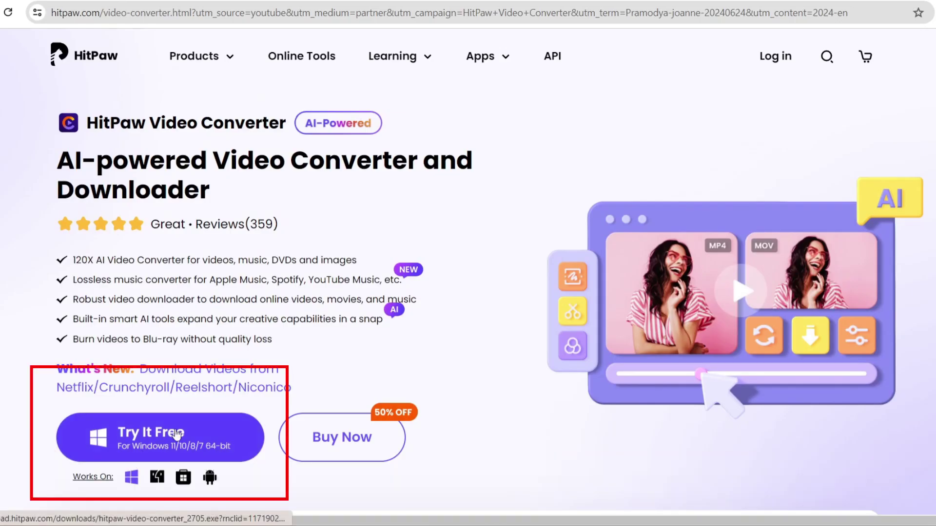
pyautogui.click(178, 434)
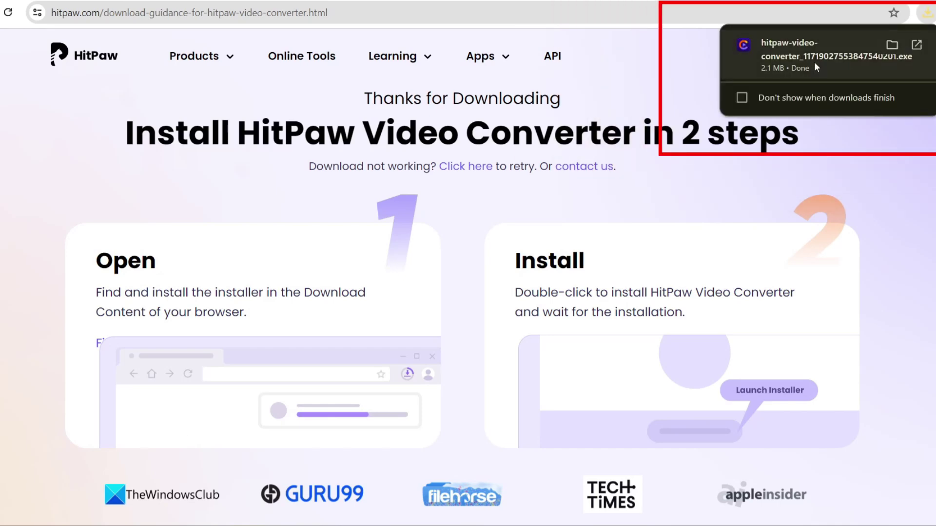
pyautogui.click(802, 62)
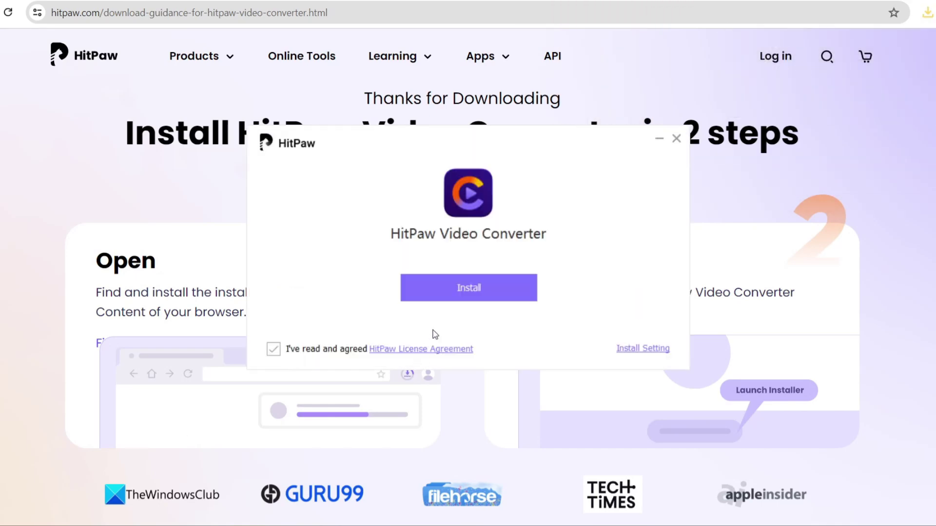
pyautogui.click(468, 296)
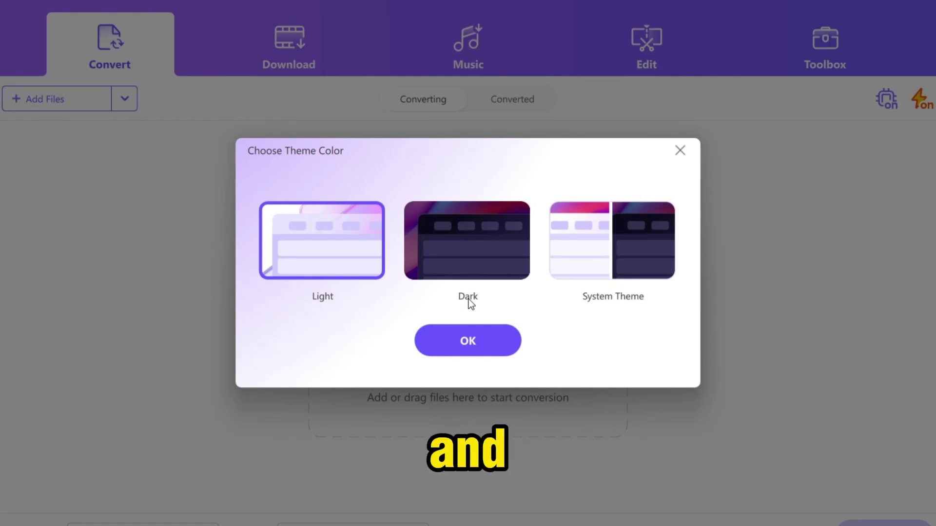
# Step: Choose the Dark theme and maximize the HitPaw Video Converter window
pyautogui.click(472, 244)
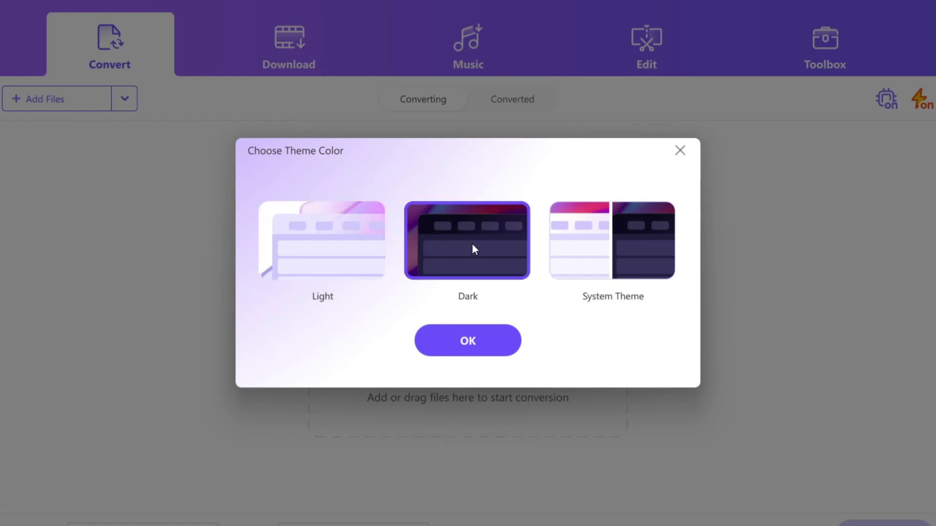
pyautogui.click(475, 336)
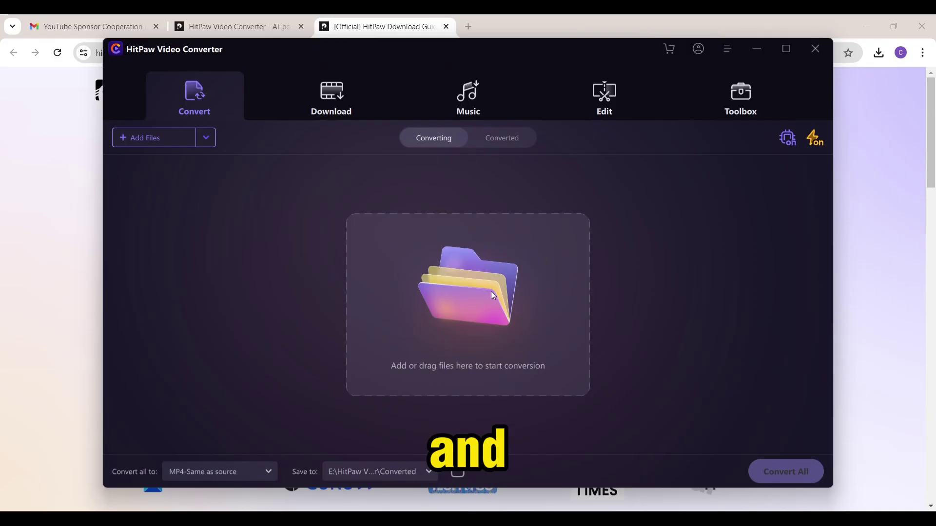
pyautogui.click(786, 49)
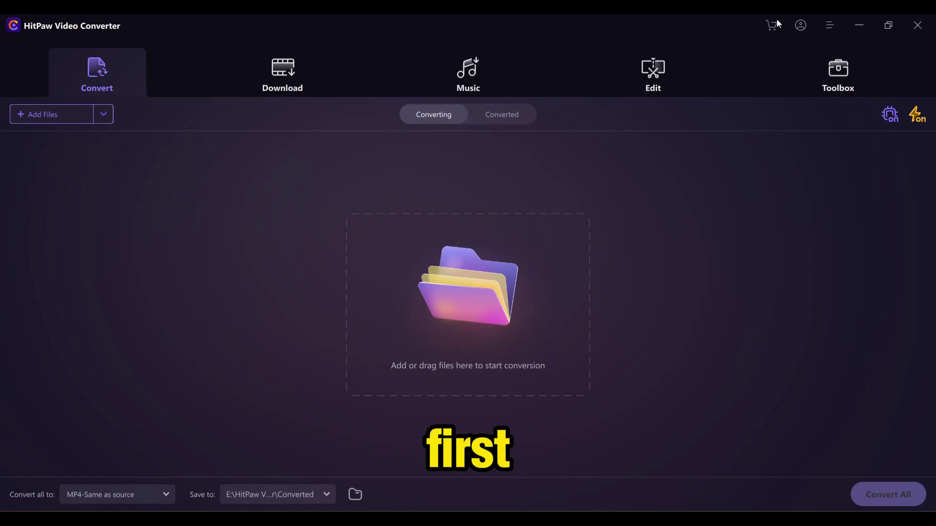
# Step: Bring up the HitPaw ID sign-in window from the account icon
pyautogui.click(802, 27)
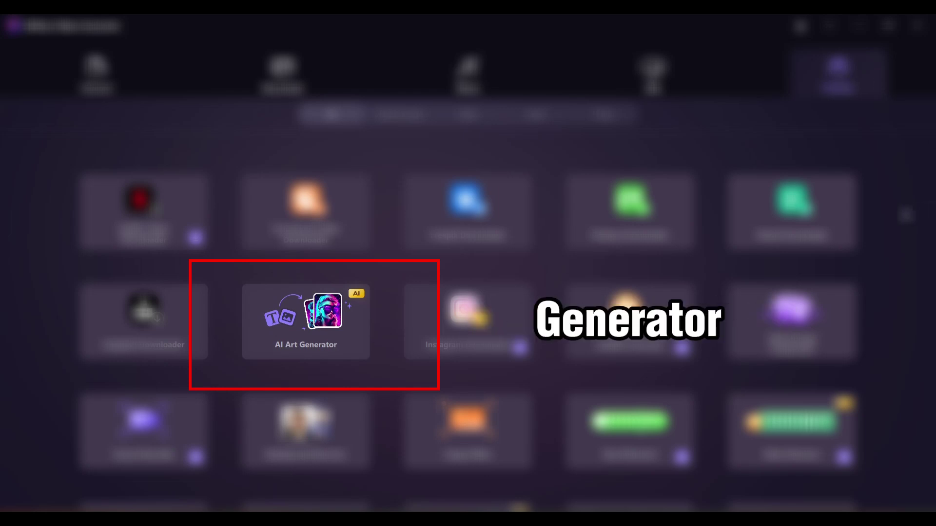
# Step: Launch AI Art Generator maximized, with the Disney style and 16:9 image size
pyautogui.click(290, 335)
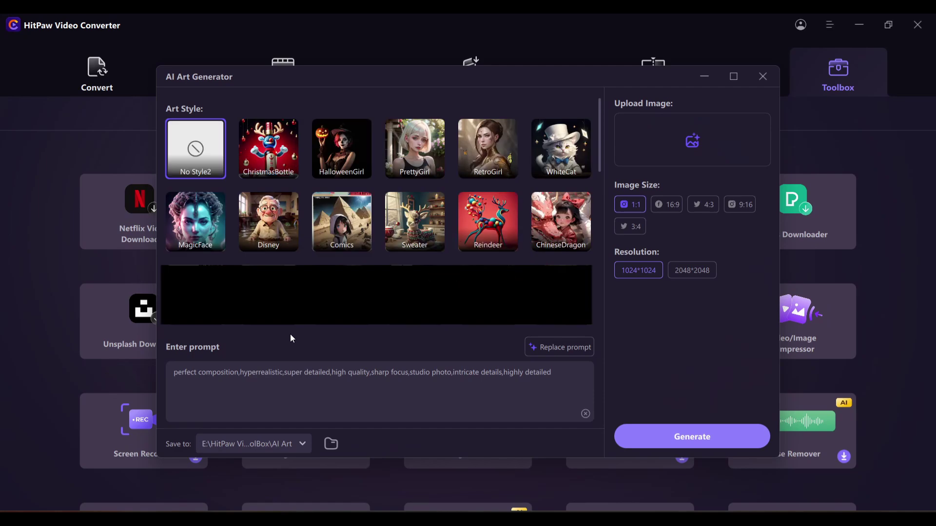
pyautogui.click(733, 76)
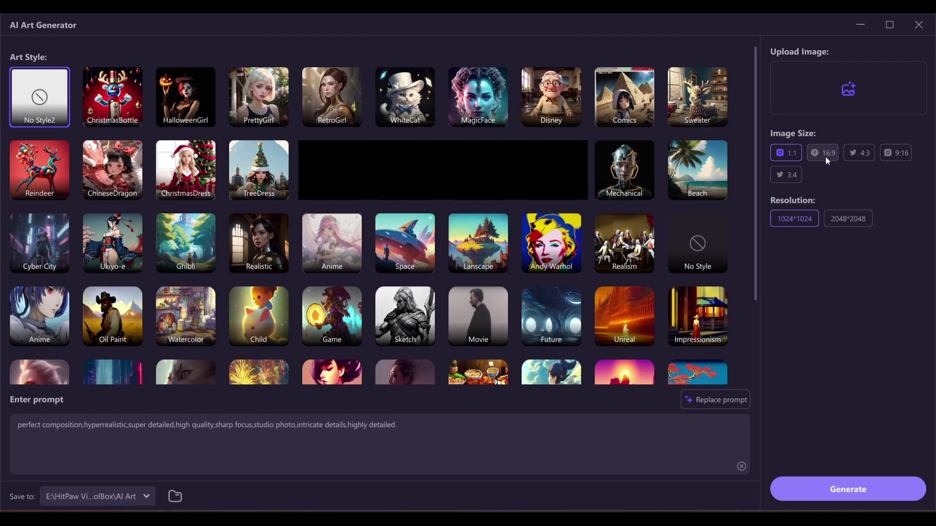
pyautogui.click(549, 110)
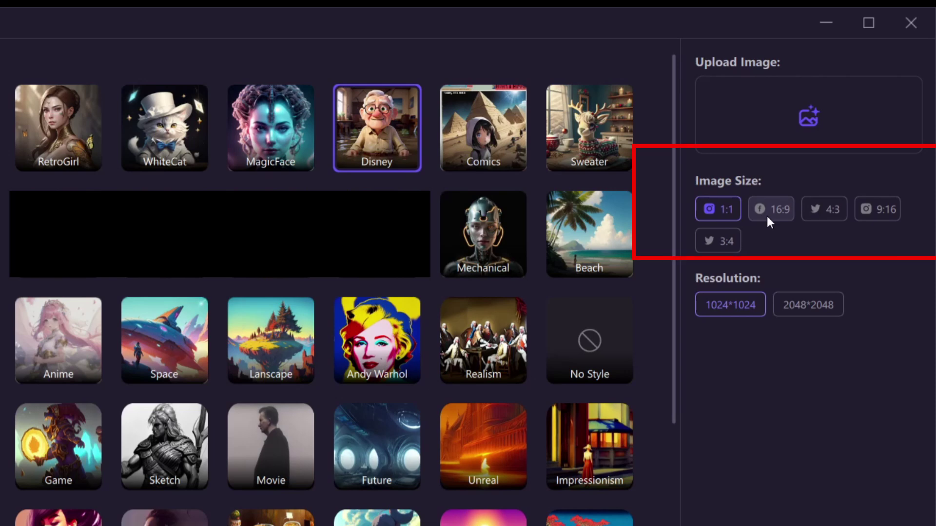
pyautogui.click(767, 216)
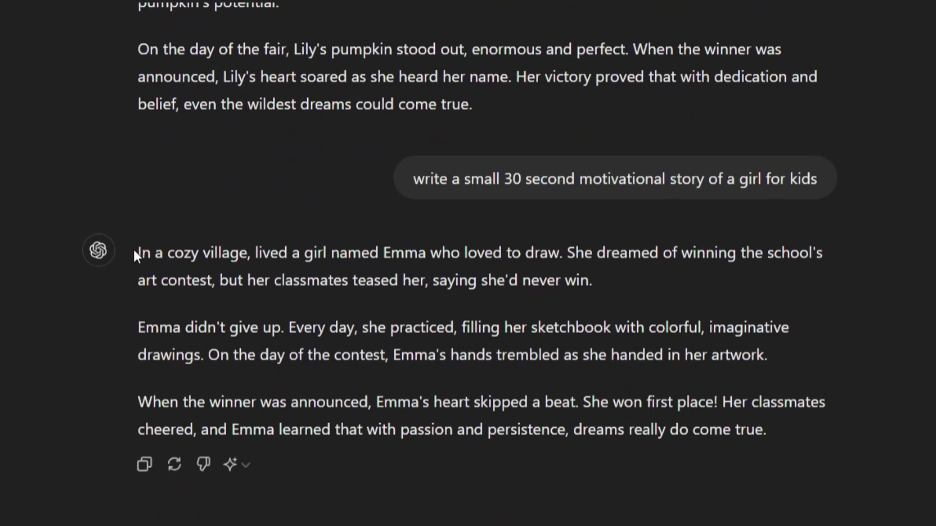
# Step: Copy the Emma story's first sentence from the ChatGPT reply
pyautogui.moveTo(138, 252); pyautogui.dragTo(416, 255)
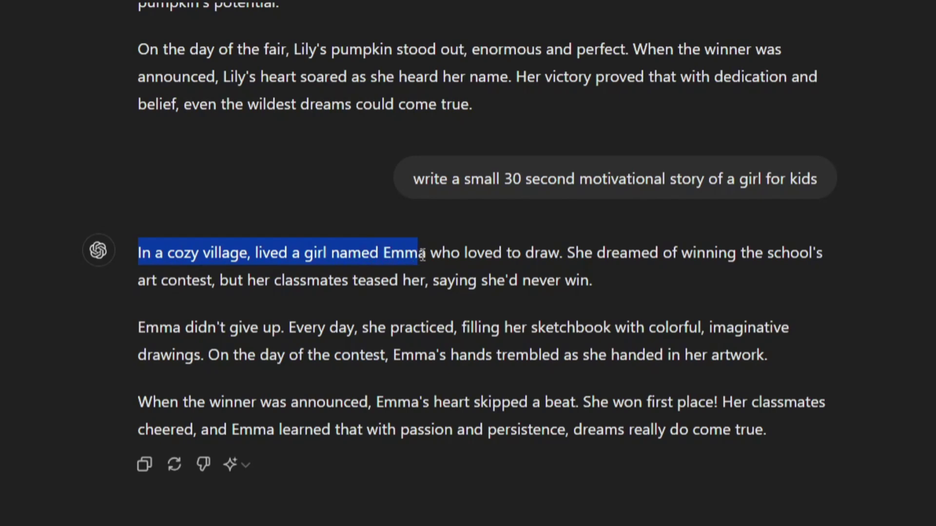
pyautogui.rightClick(409, 249)
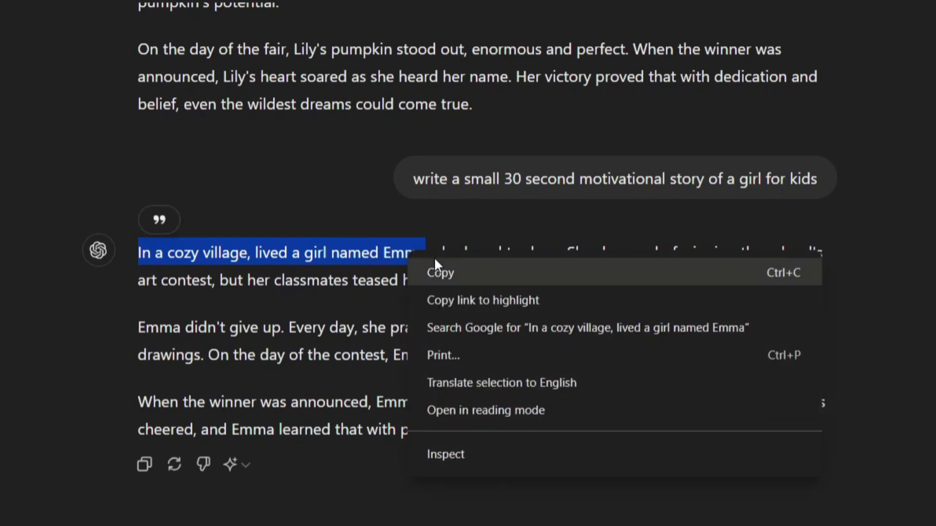
pyautogui.click(447, 274)
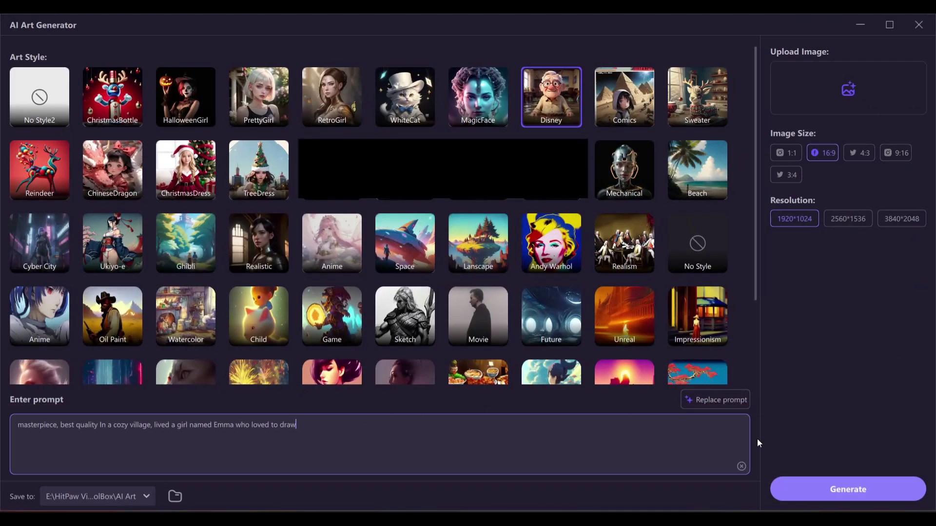
# Step: Generate Disney images from the story lines and preview the drawing and classroom results enlarged
pyautogui.click(854, 493)
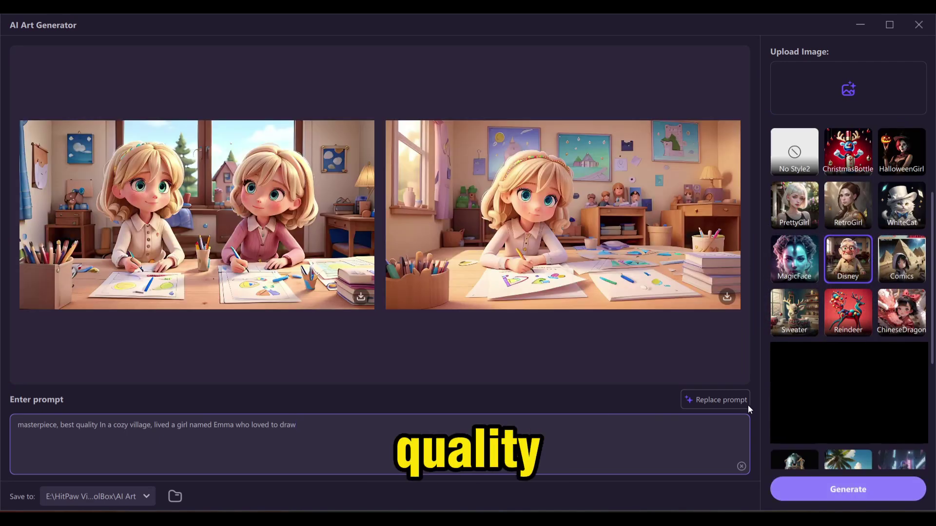
pyautogui.click(558, 226)
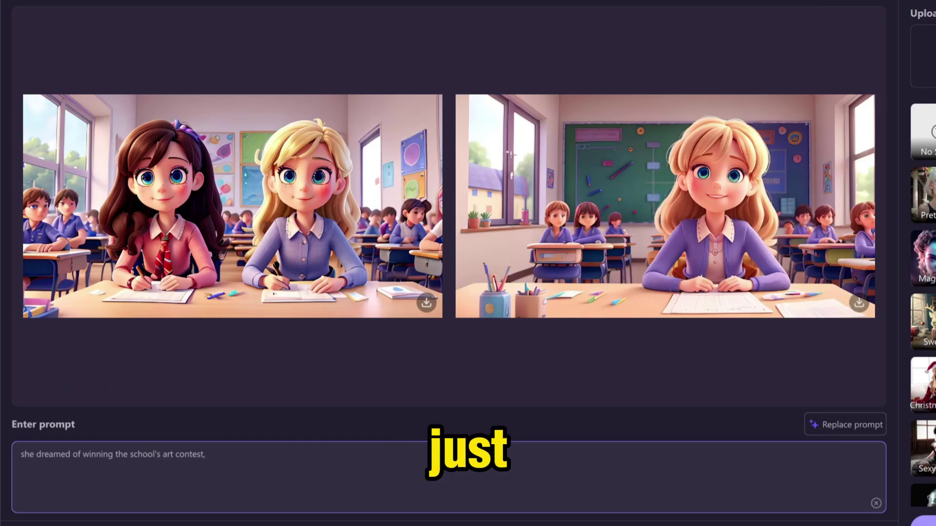
pyautogui.click(750, 248)
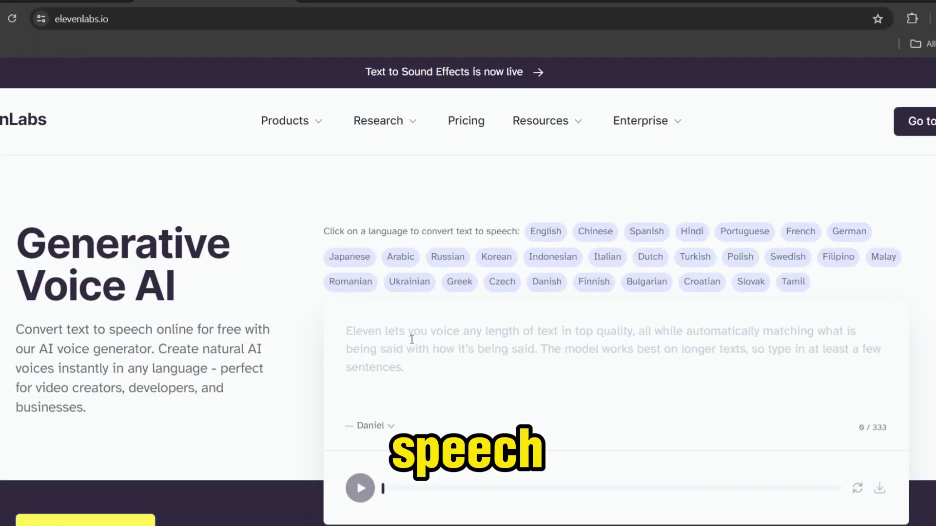
# Step: Paste the Emma story, delete its unfinished final sentence, and play the generated speech
pyautogui.hotkey('ctrl', 'v')
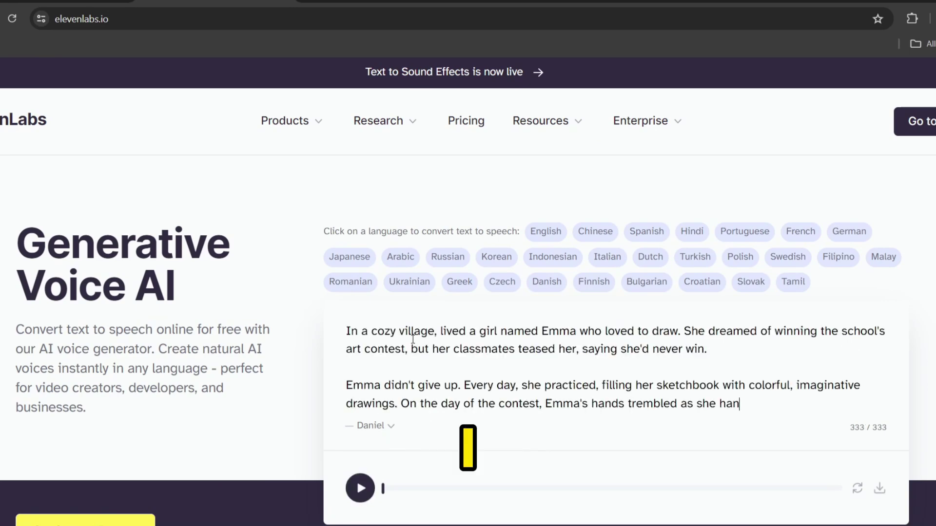
pyautogui.scroll(-3, 440, 364)
pyautogui.scroll(3, 441, 364)
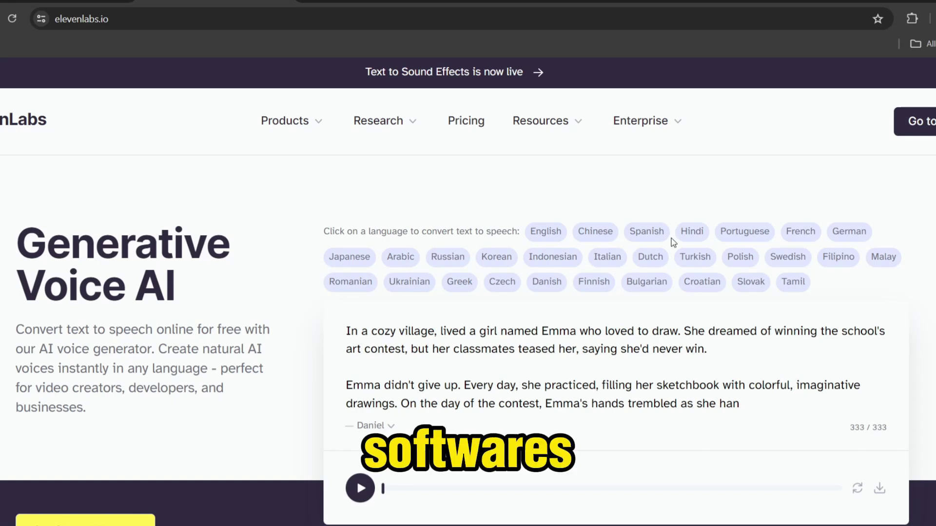
pyautogui.moveTo(752, 407); pyautogui.dragTo(400, 412)
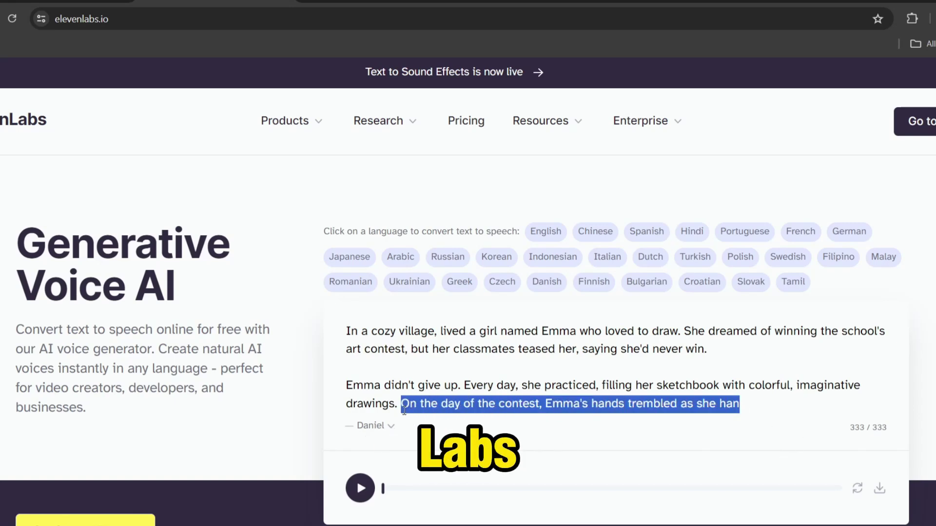
pyautogui.press('BackSpace')
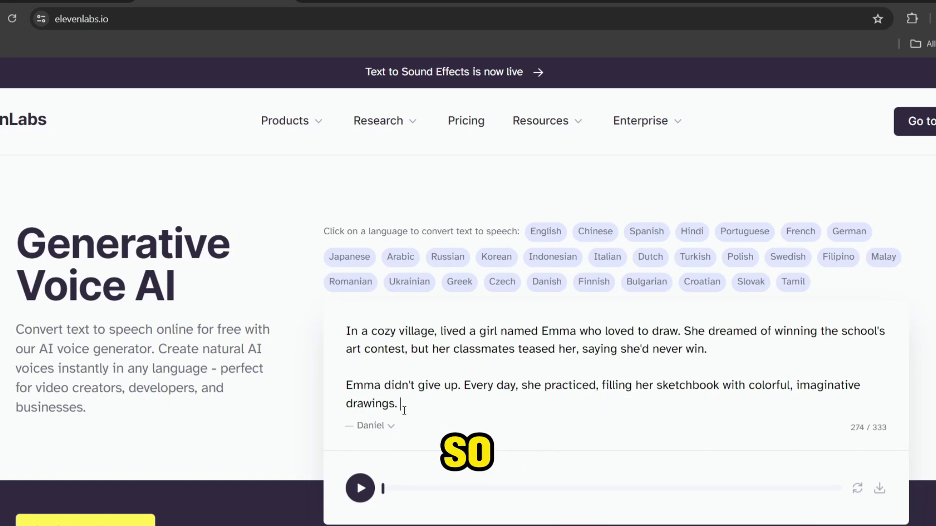
pyautogui.click(361, 489)
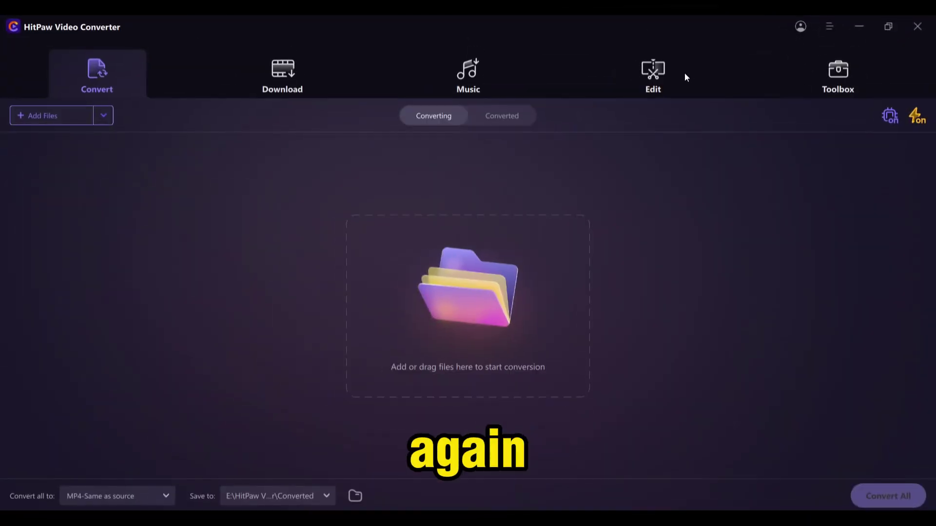
# Step: Open the Video/Image Compressor from the Toolbox after checking the Edit tab
pyautogui.click(654, 77)
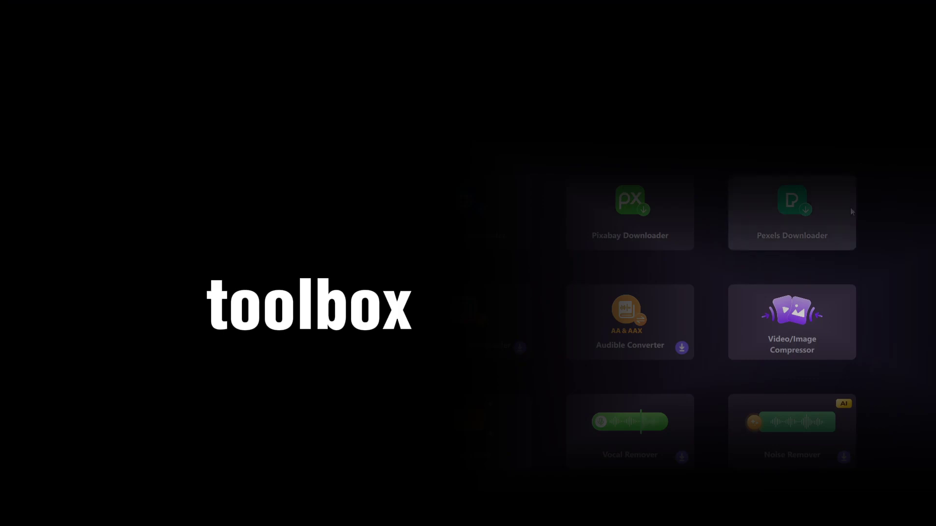
pyautogui.click(811, 345)
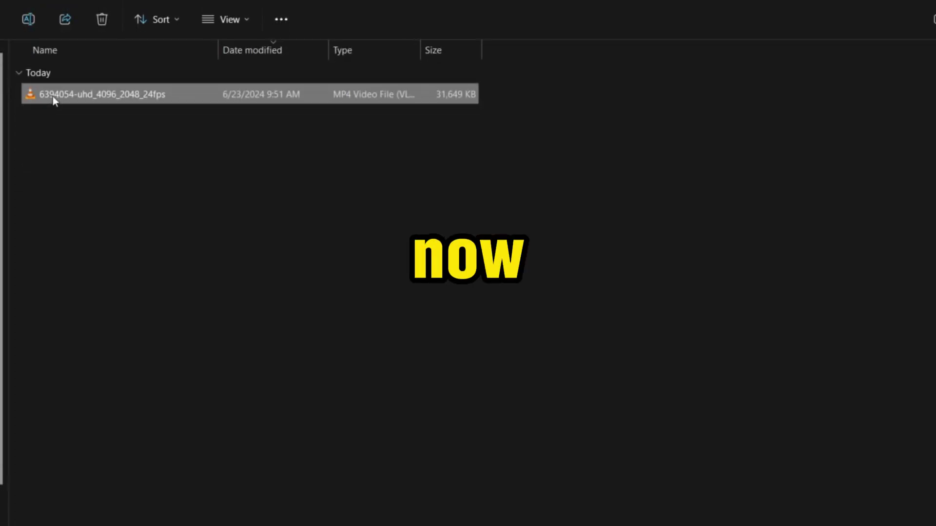
pyautogui.rightClick(53, 96)
pyautogui.click(120, 298)
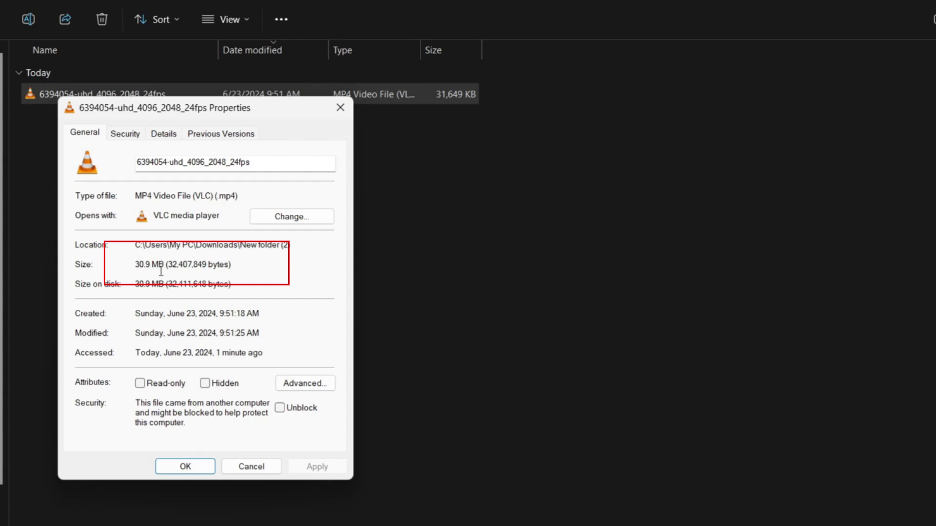
pyautogui.click(346, 120)
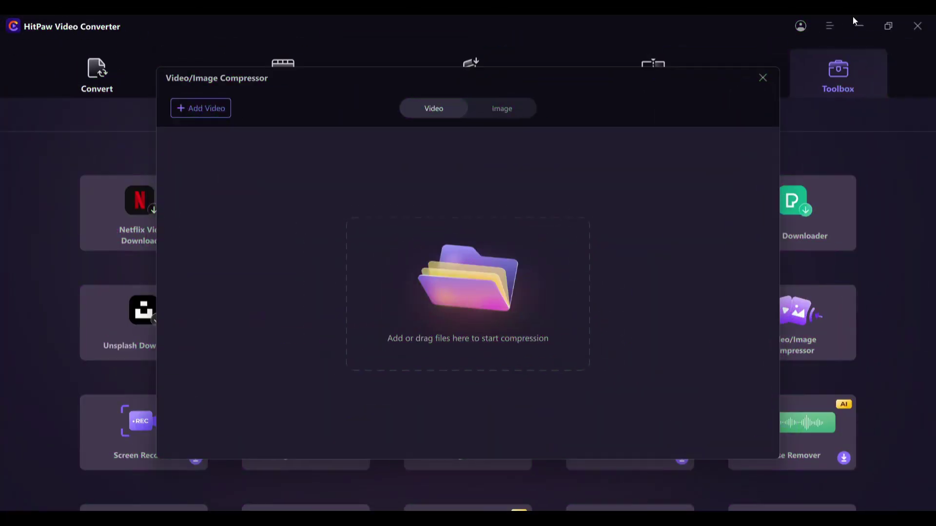
# Step: Add 6394054-uhd_4096_2048_24fps.mp4 from Downloads > New folder (2) to the compressor
pyautogui.click(471, 280)
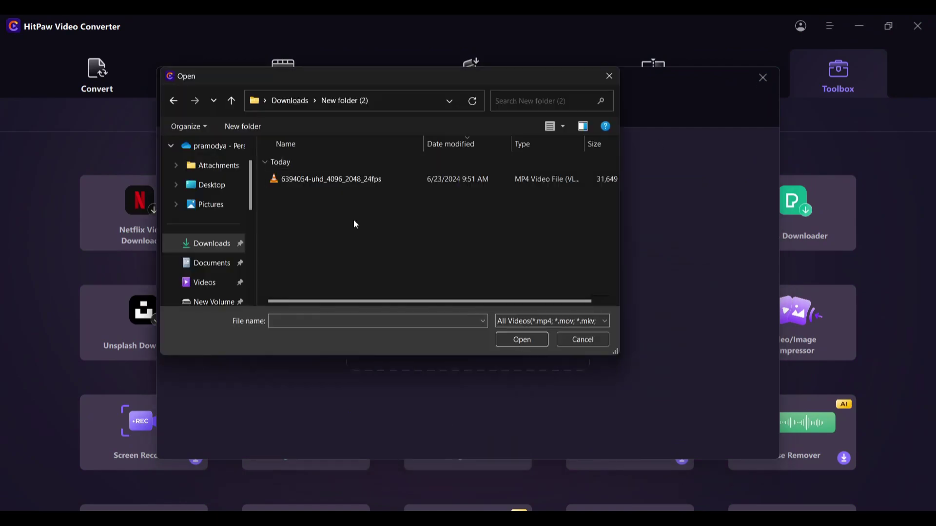
pyautogui.click(341, 179)
pyautogui.click(521, 338)
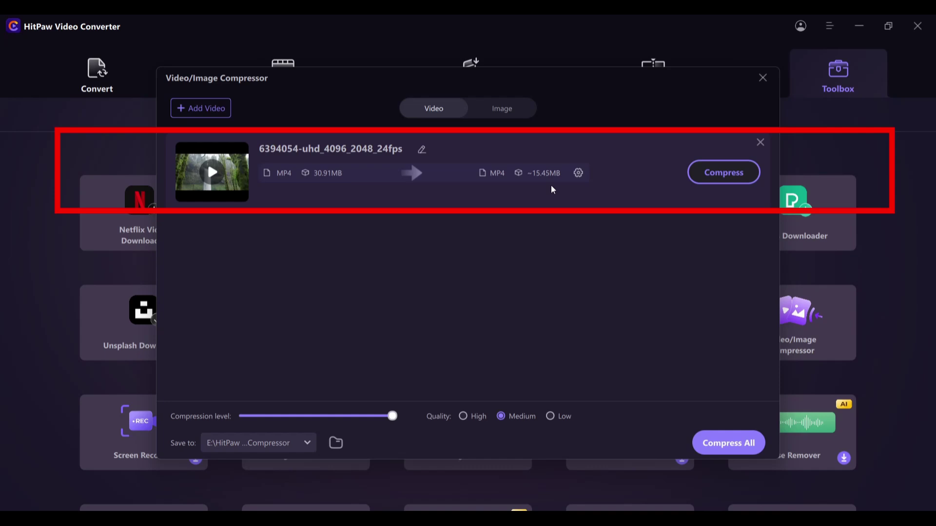
pyautogui.click(577, 173)
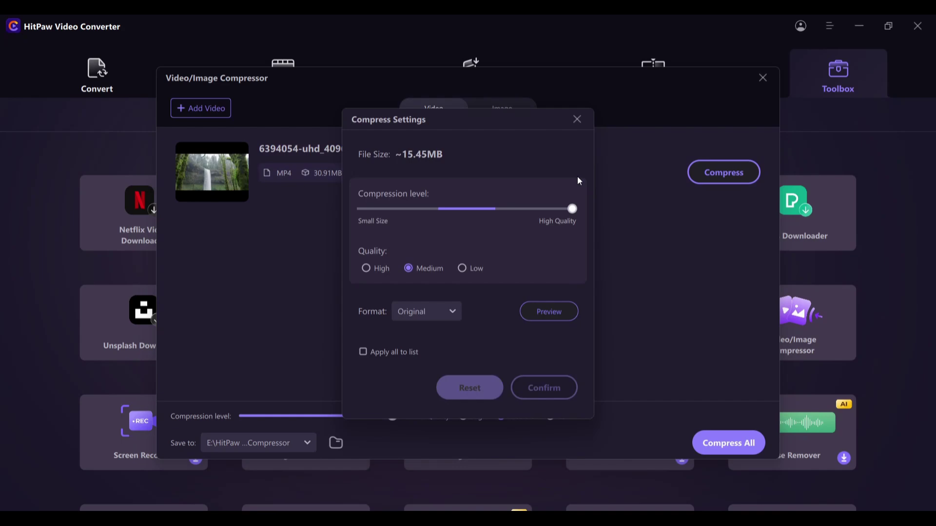
pyautogui.click(362, 210)
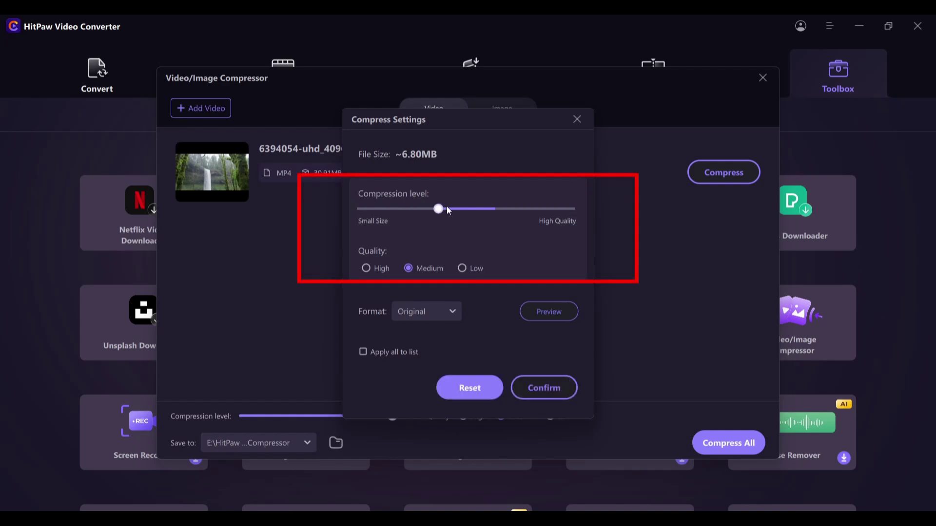
pyautogui.moveTo(512, 208); pyautogui.dragTo(581, 206)
pyautogui.click(366, 269)
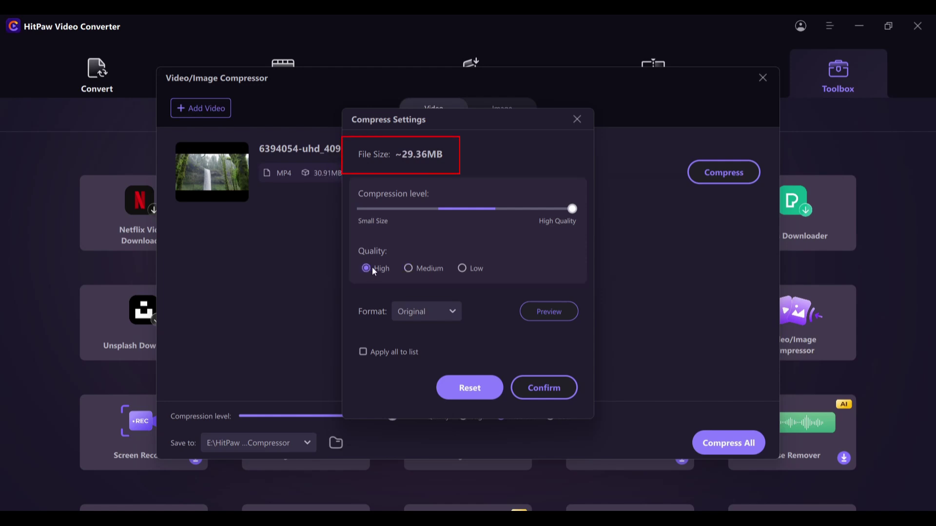
pyautogui.click(409, 268)
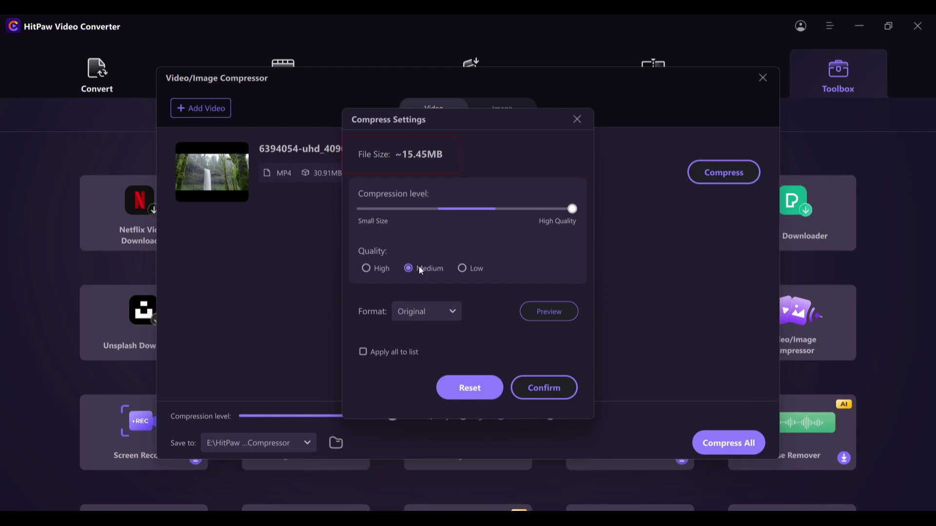
pyautogui.click(462, 268)
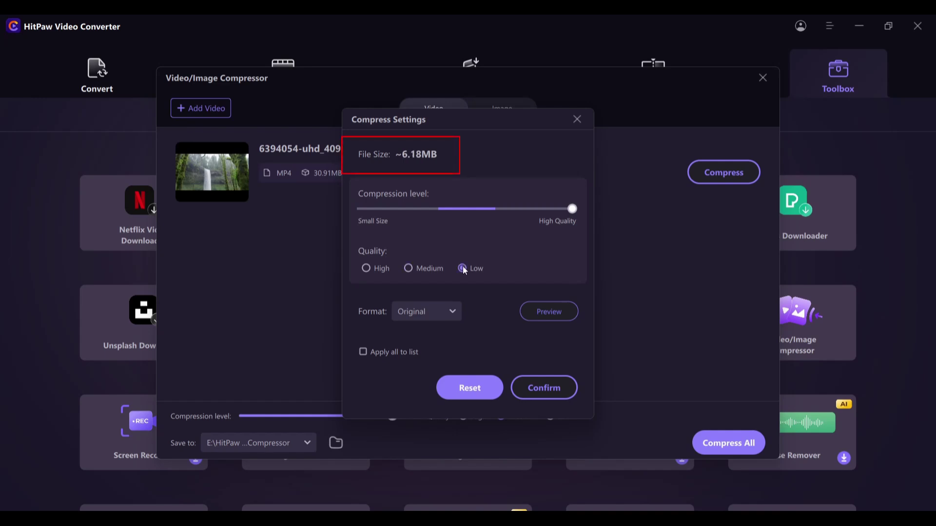
pyautogui.click(408, 269)
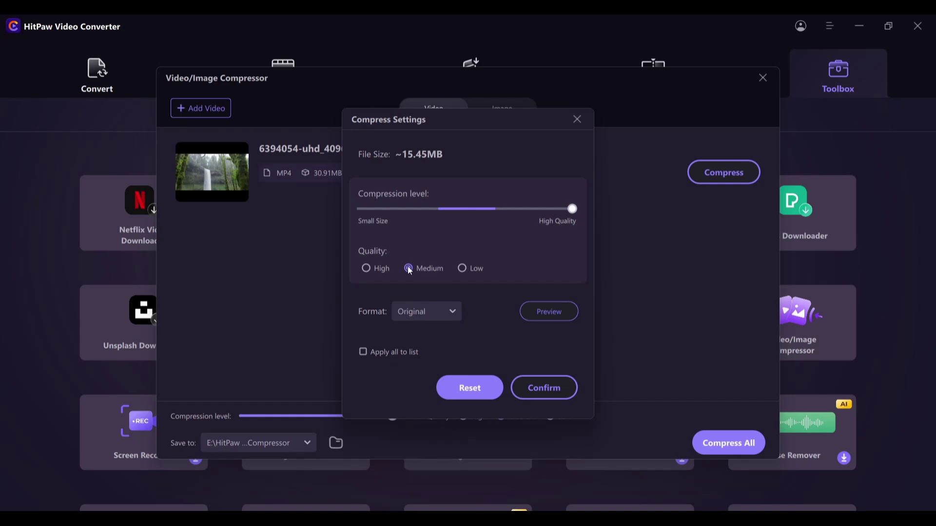
pyautogui.click(447, 312)
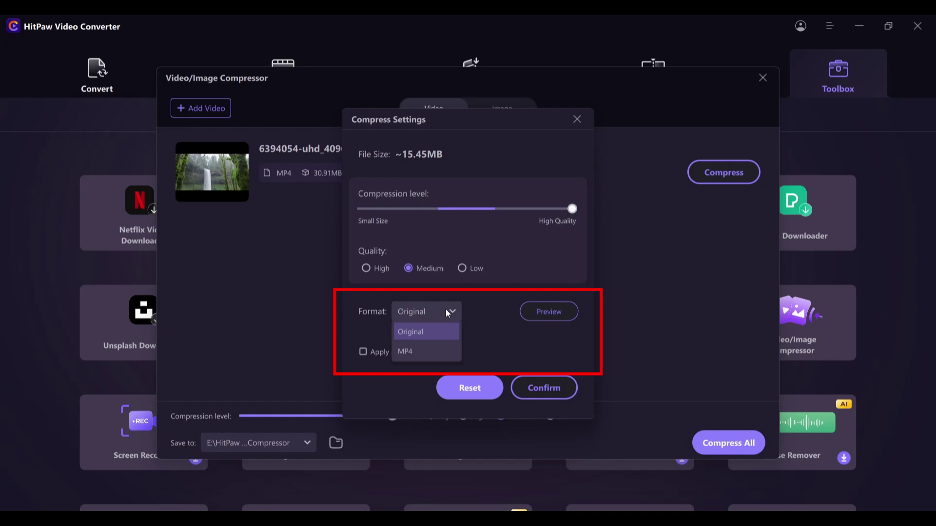
pyautogui.click(446, 309)
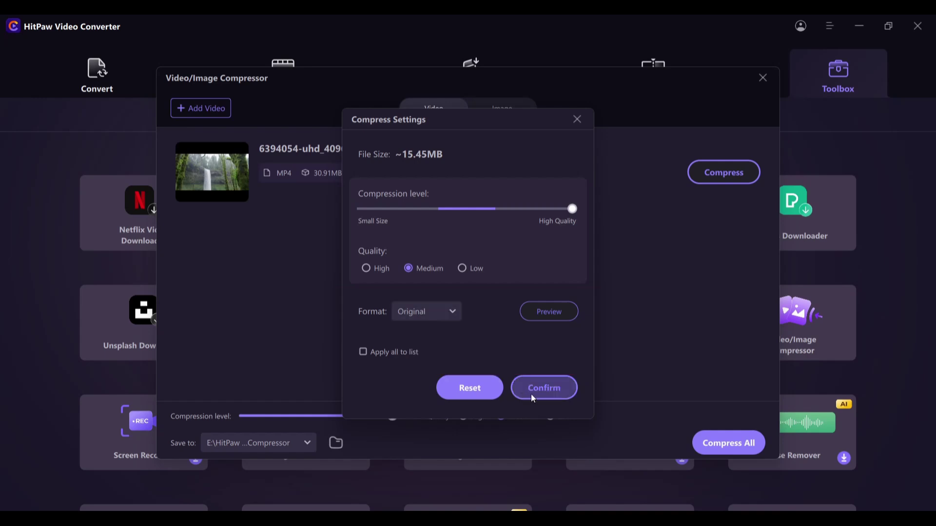
pyautogui.click(531, 394)
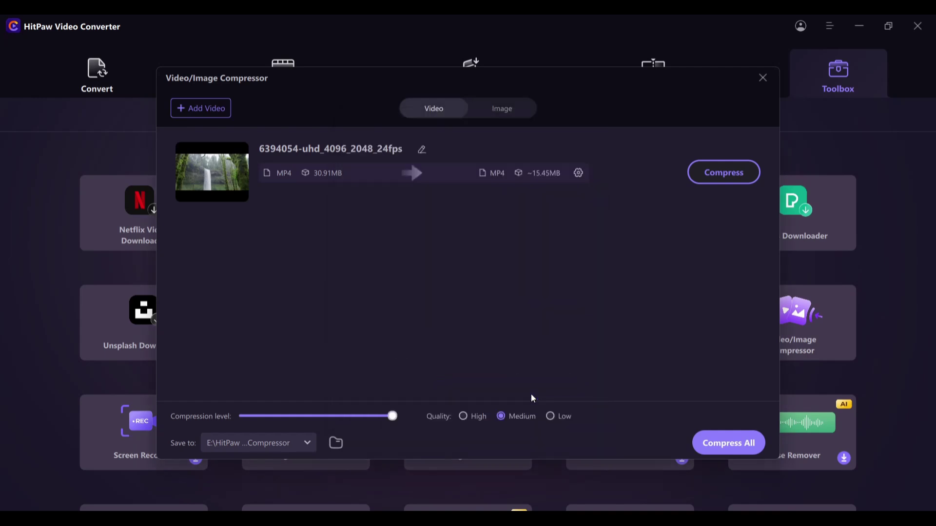
# Step: Compress the waterfall video, then place 4.mp4 and 6.mp4 on the editor's main track
pyautogui.click(721, 184)
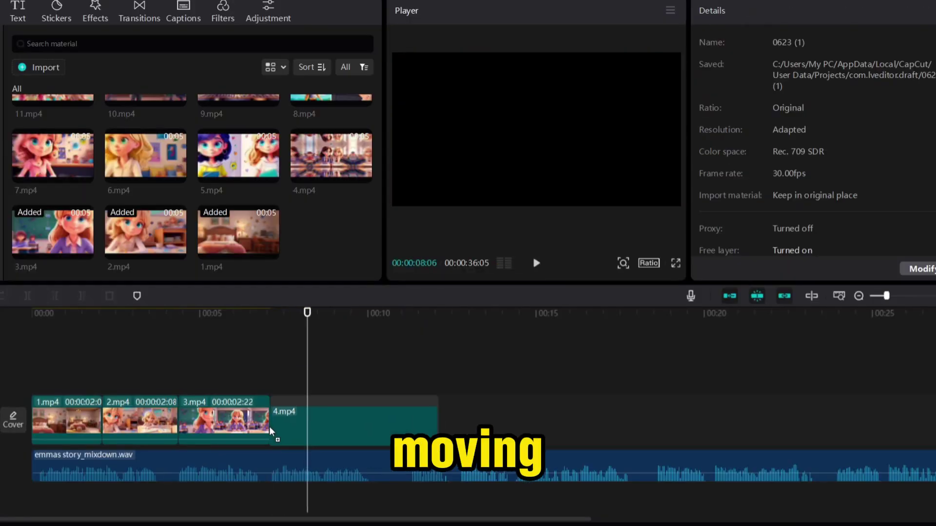
pyautogui.moveTo(271, 432); pyautogui.dragTo(271, 431)
pyautogui.moveTo(145, 155); pyautogui.dragTo(441, 420)
# Step: Append clips 7.mp4, 8.mp4, 9.mp4 and 11.mp4 to CapCut's main track
pyautogui.moveTo(52, 155); pyautogui.dragTo(523, 415)
pyautogui.moveTo(238, 155); pyautogui.dragTo(582, 420)
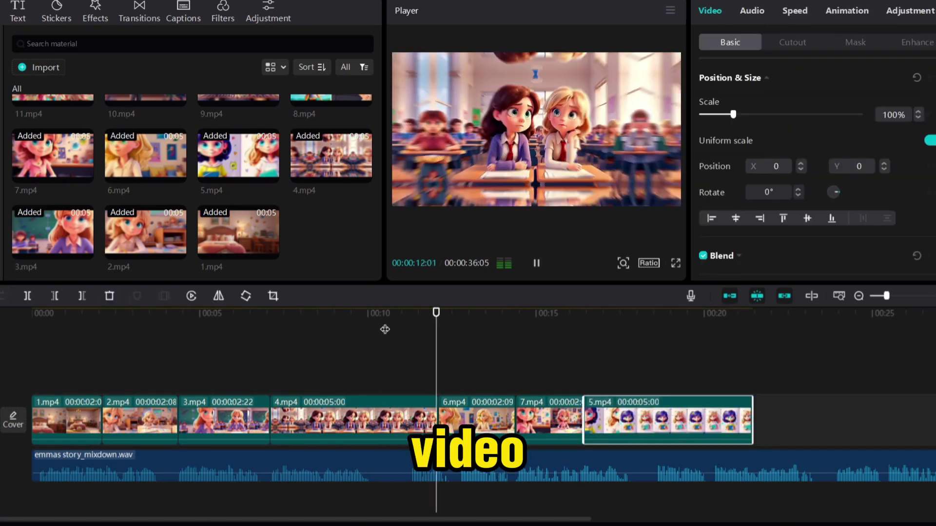
pyautogui.scroll(3, 195, 170)
pyautogui.moveTo(331, 206); pyautogui.dragTo(656, 423)
pyautogui.moveTo(238, 206); pyautogui.dragTo(468, 420)
pyautogui.moveTo(53, 206); pyautogui.dragTo(560, 420)
# Step: Delete 9.mp4, trim 11.mp4 to 4:02, then add 10.mp4 and 12.mp4
pyautogui.press('space')
pyautogui.click(490, 419)
pyautogui.press('Delete')
pyautogui.click(457, 427)
pyautogui.press('space')
pyautogui.press('w')
pyautogui.moveTo(120, 206); pyautogui.dragTo(634, 420)
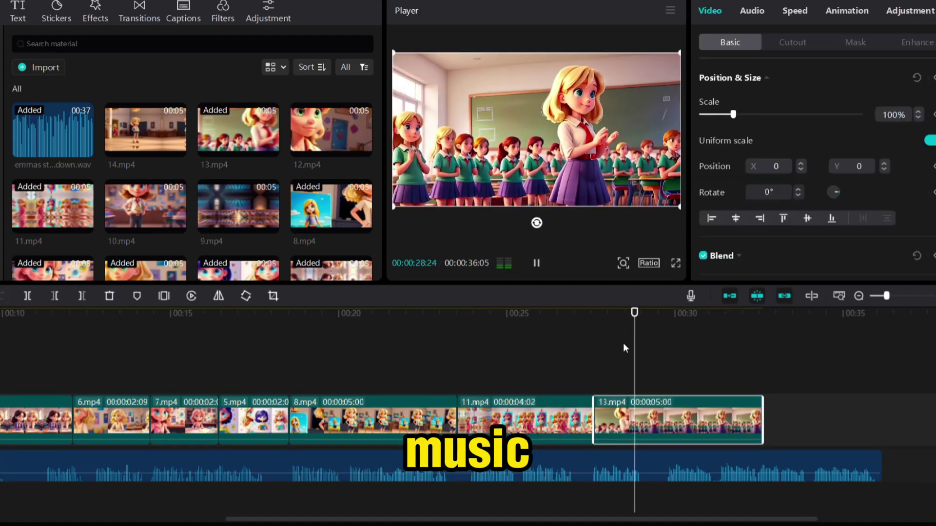
pyautogui.moveTo(331, 129); pyautogui.dragTo(578, 367)
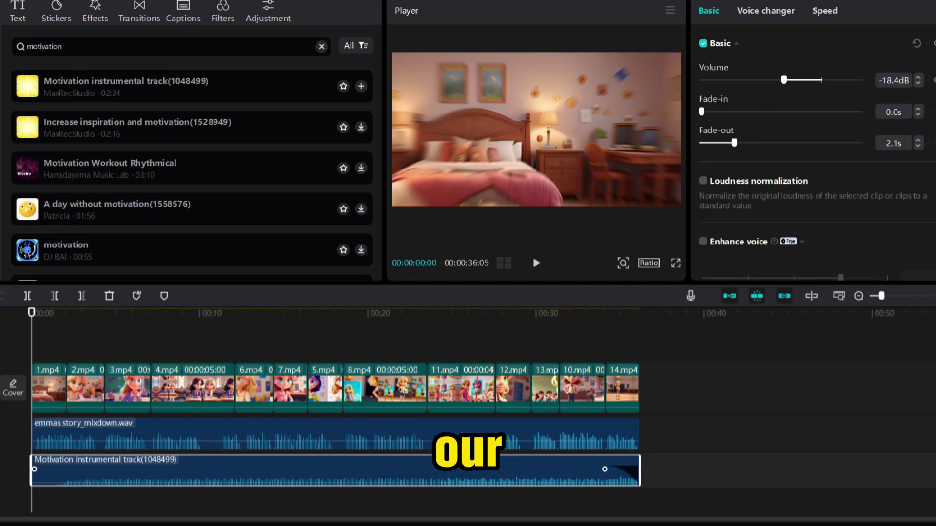
# Step: Open the export settings and replace the '0623 (1)' title with a new one
pyautogui.hotkey('ctrl', 'e')
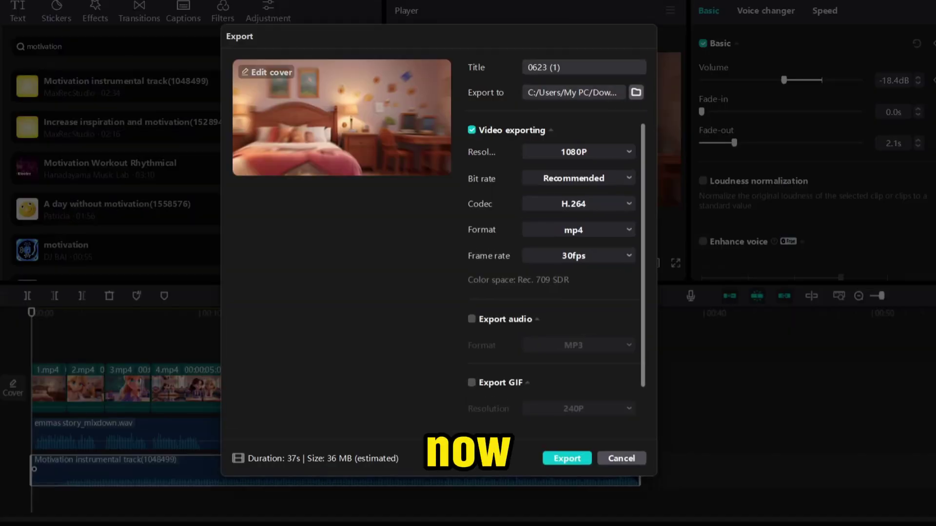
pyautogui.click(609, 63)
pyautogui.moveTo(609, 64); pyautogui.dragTo(472, 67)
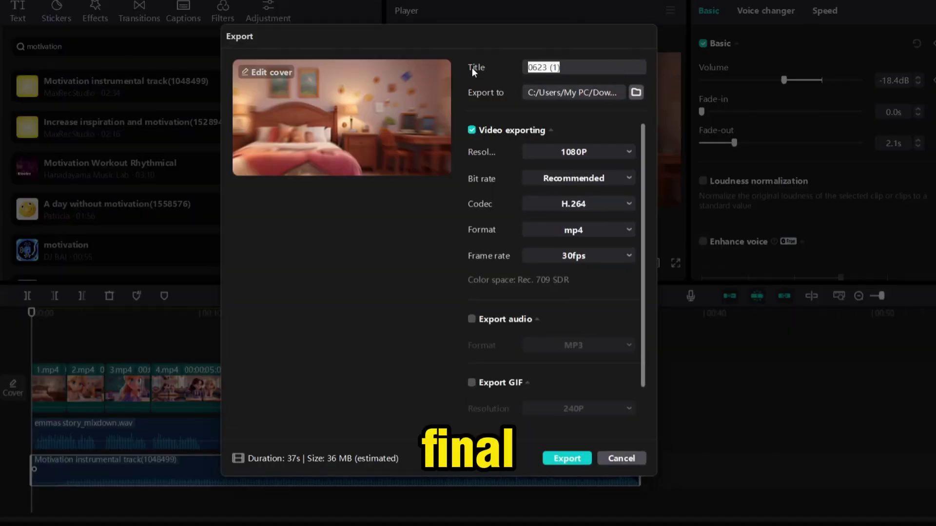
pyautogui.write('E')
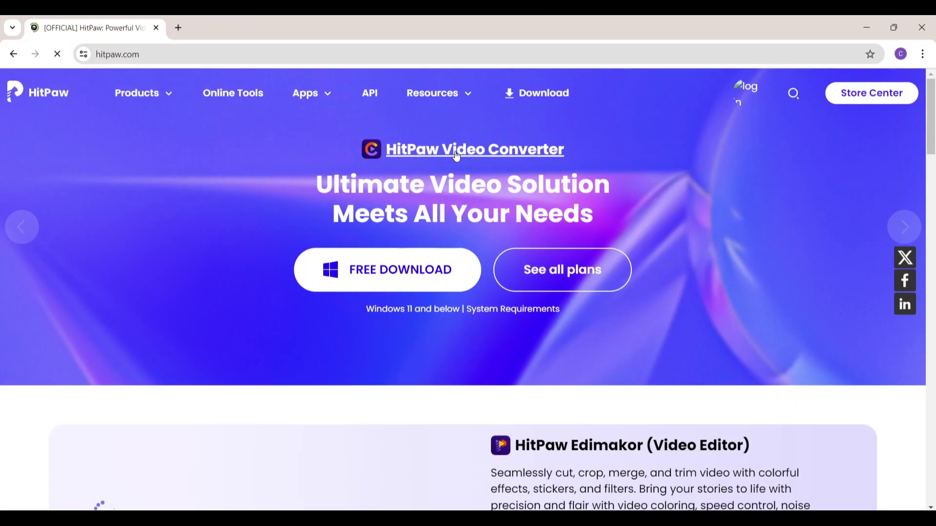
# Step: In hitpaw.com's Products menu, view the Photo AI list, then the Audio AI list
pyautogui.moveTo(140, 100)
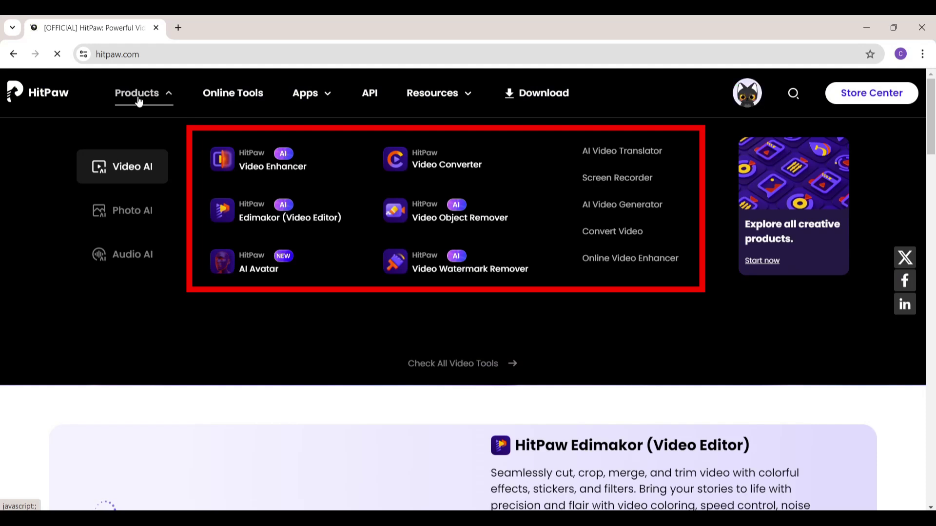
pyautogui.click(127, 220)
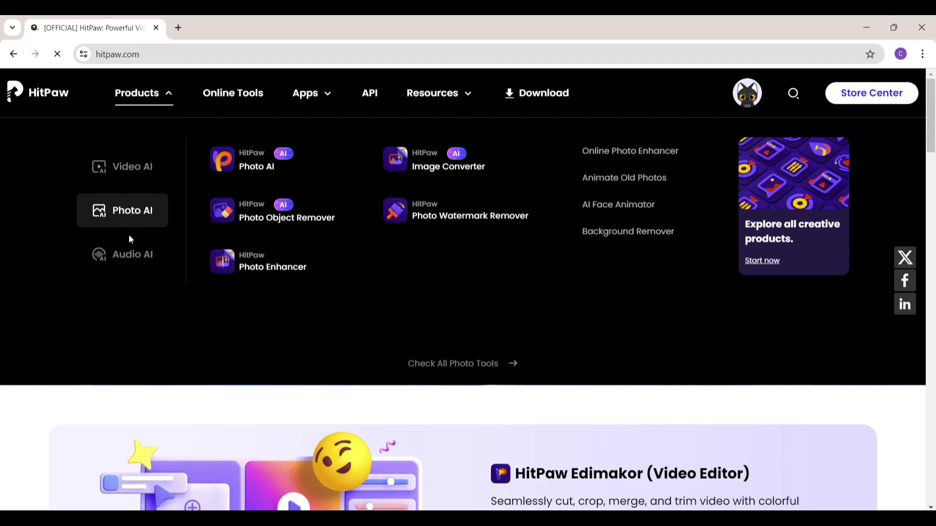
pyautogui.click(133, 257)
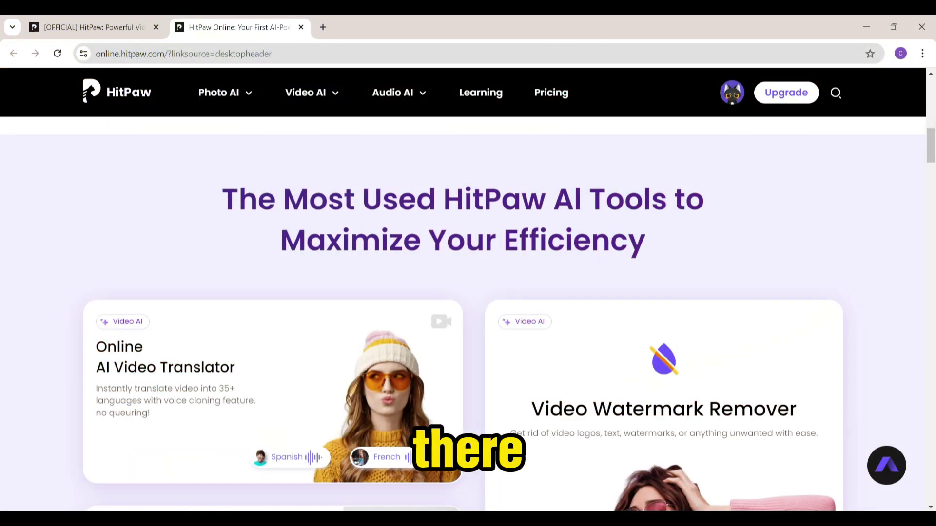
# Step: Scroll through HitPaw's pages down to the pricing product cards with monthly prices
pyautogui.scroll(-2, 933, 128)
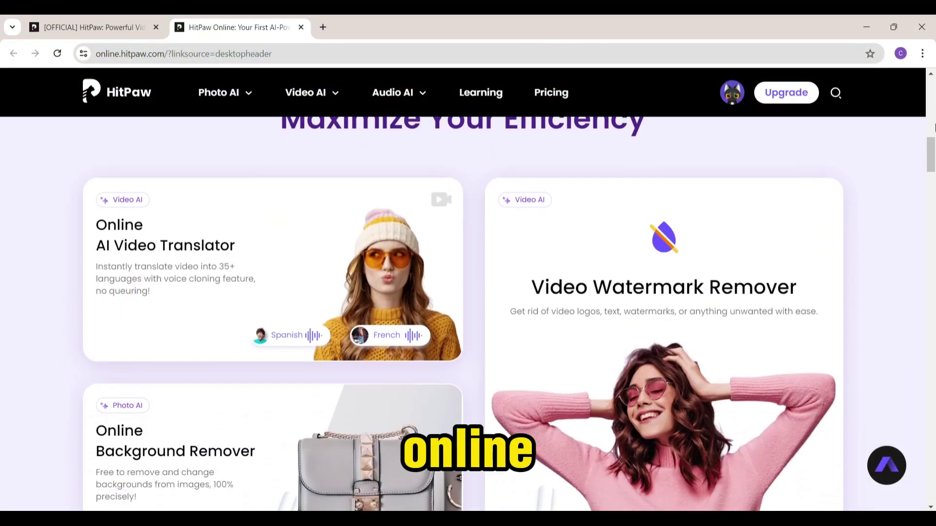
pyautogui.scroll(-5, 933, 128)
pyautogui.scroll(-5, 933, 128)
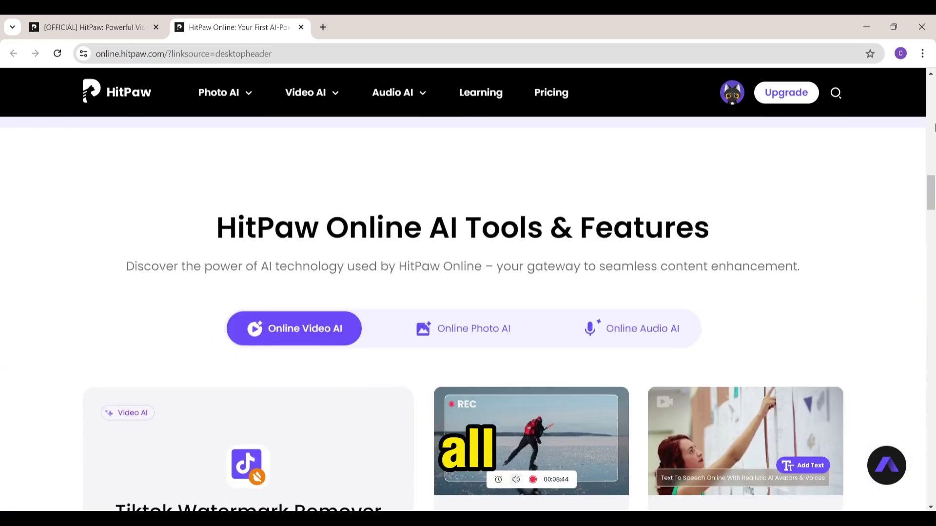
pyautogui.scroll(-2, 934, 128)
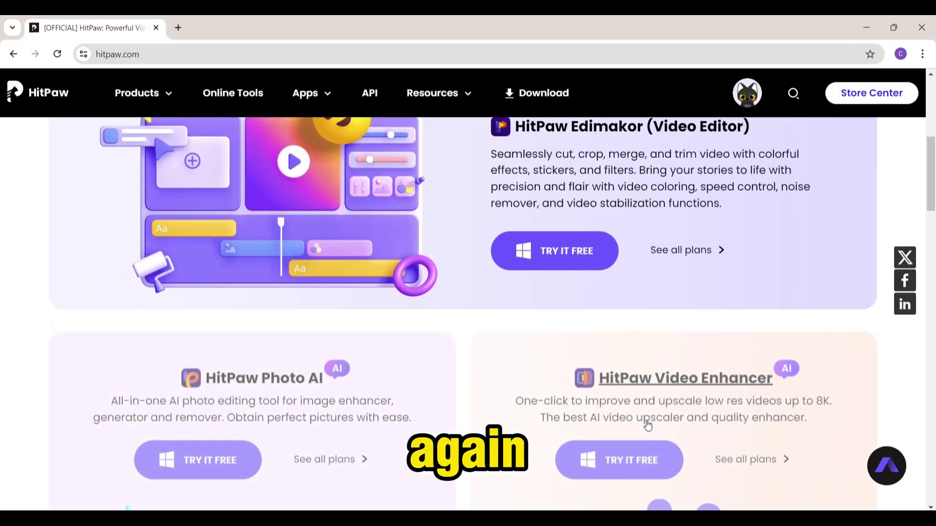
pyautogui.scroll(-1, 650, 420)
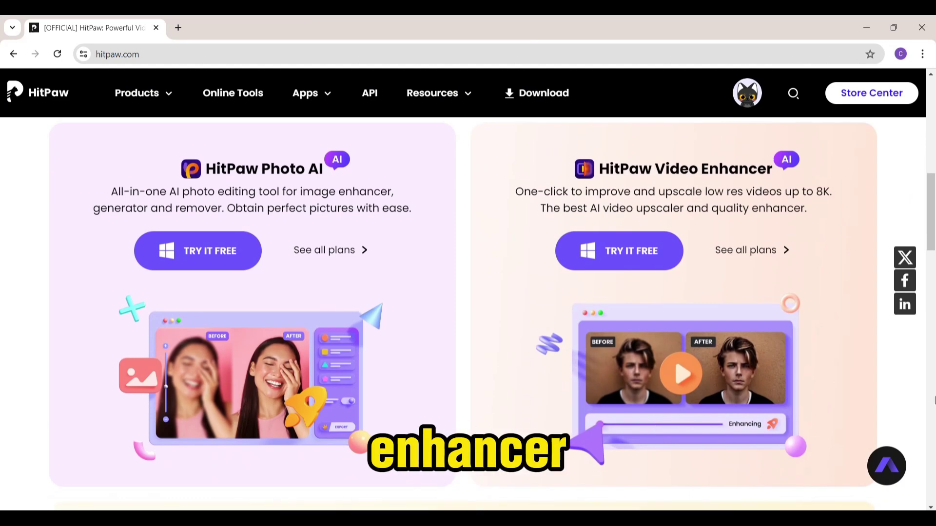
pyautogui.scroll(-6, 934, 400)
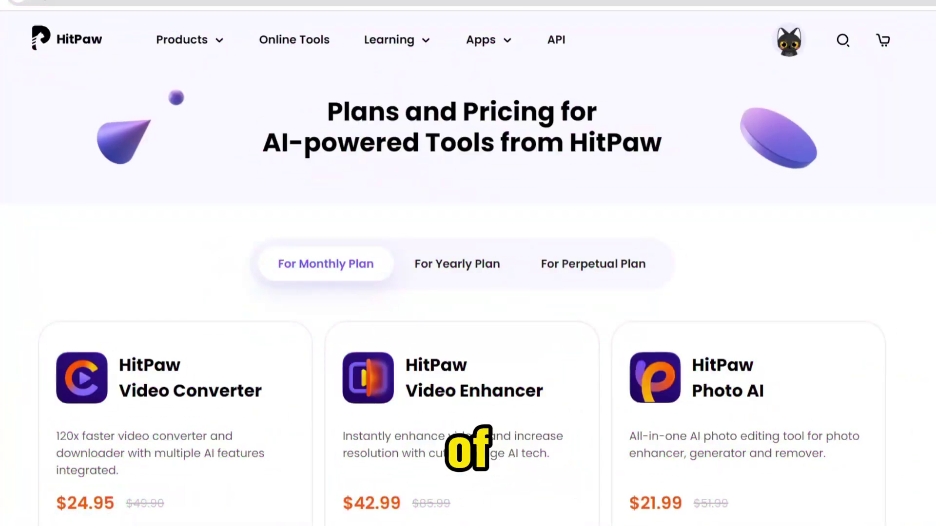
pyautogui.scroll(-4, 468, 263)
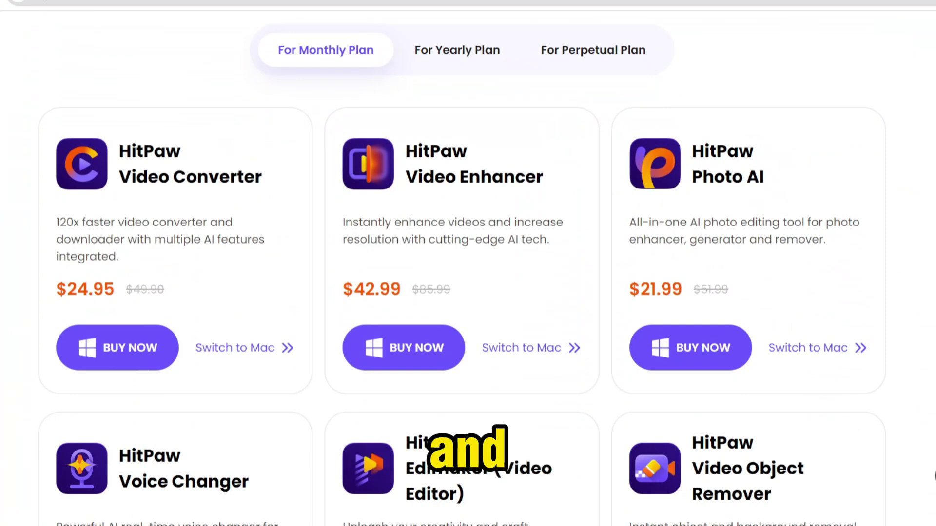
pyautogui.scroll(-5, 467, 263)
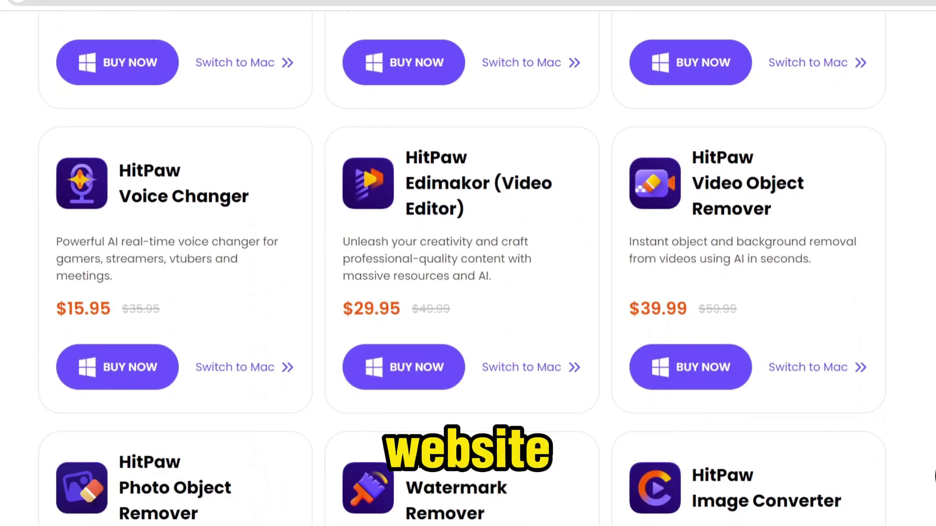